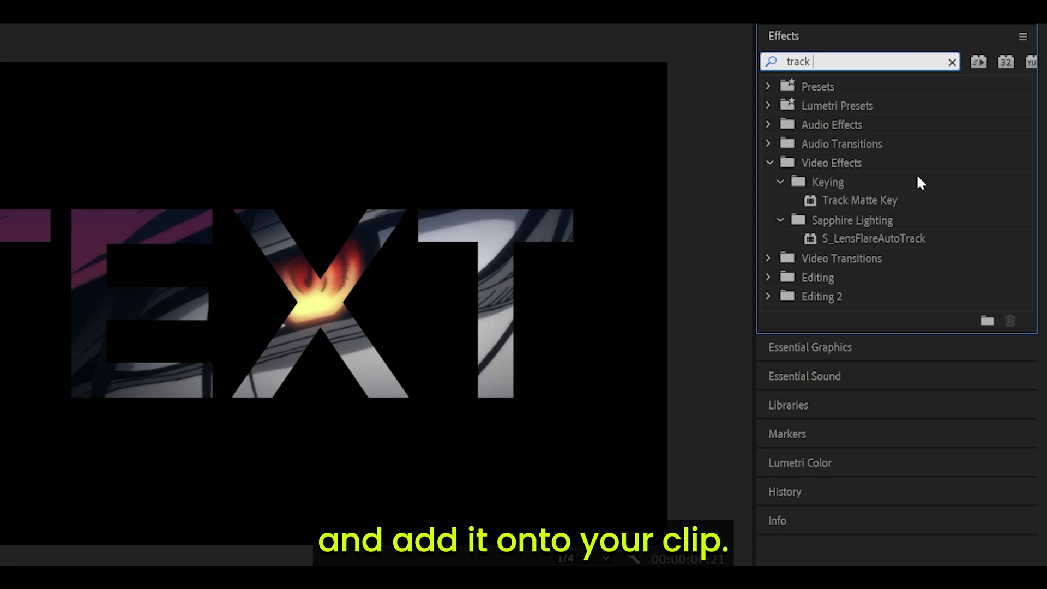
- Apply the Track Matte Key effect to the footage clip on V1
drag(878, 200, 262, 416)
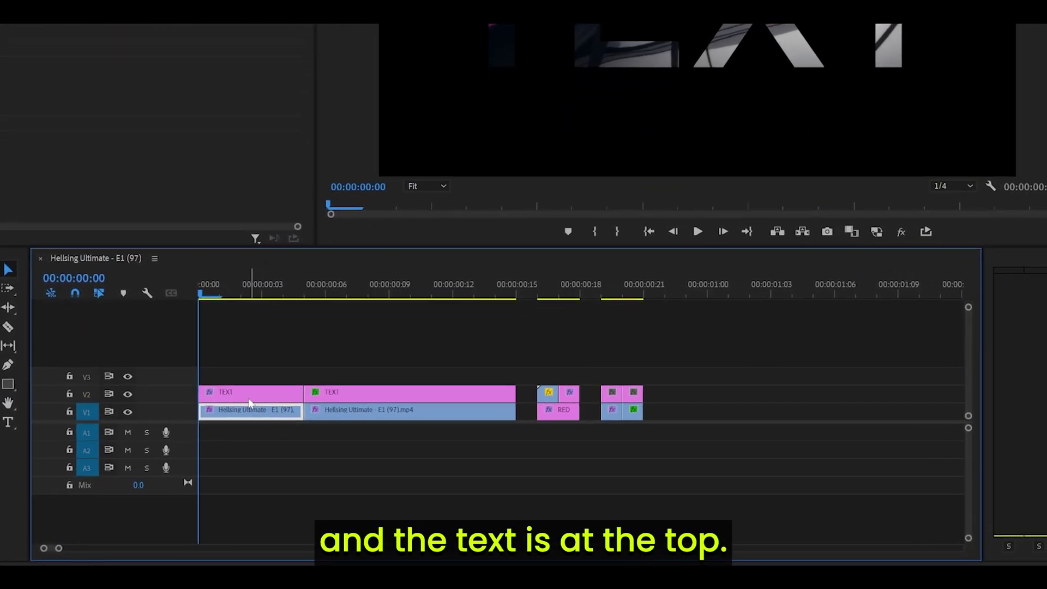
click(249, 395)
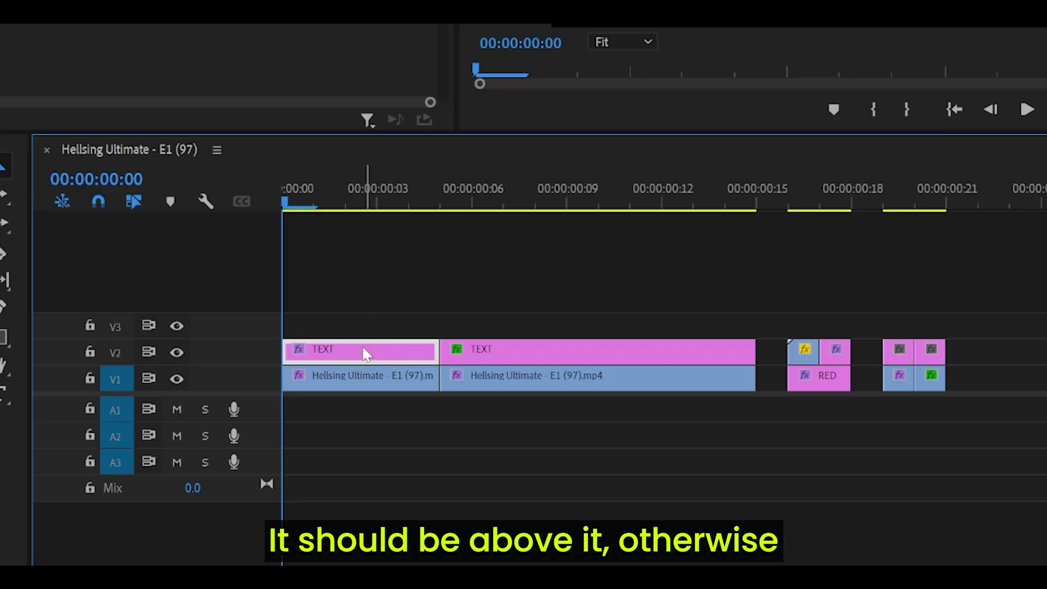
click(350, 379)
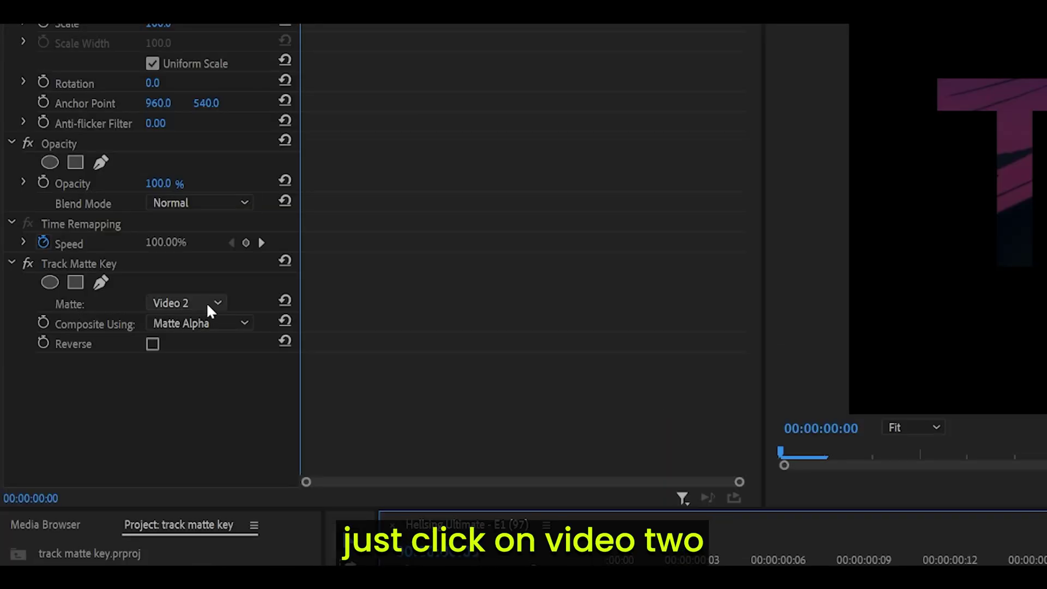
click(111, 261)
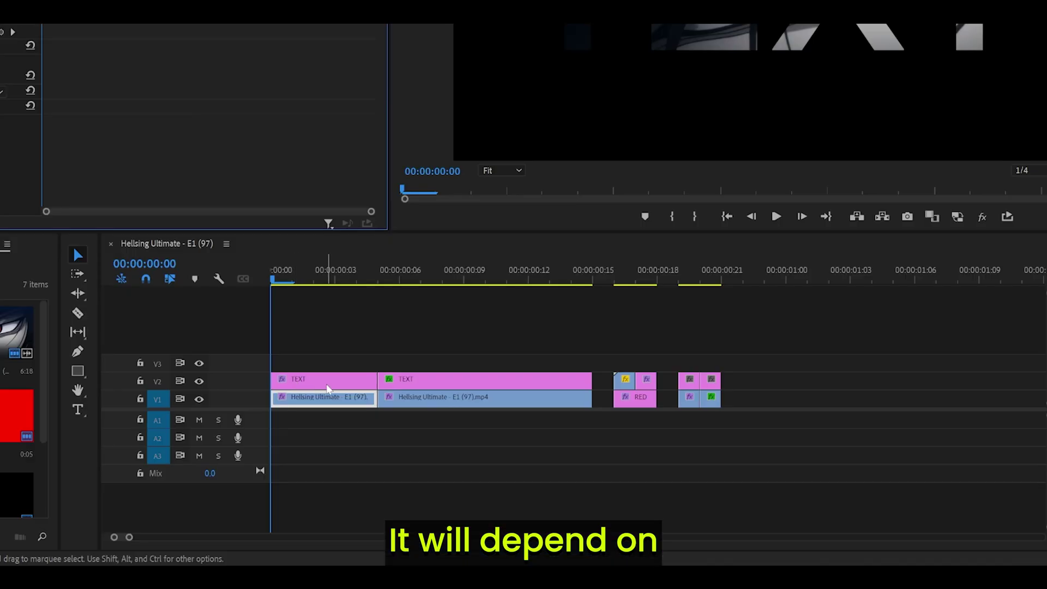
- Move the first TEXT title up to V4 and set the footage's matte to Video 4
click(308, 383)
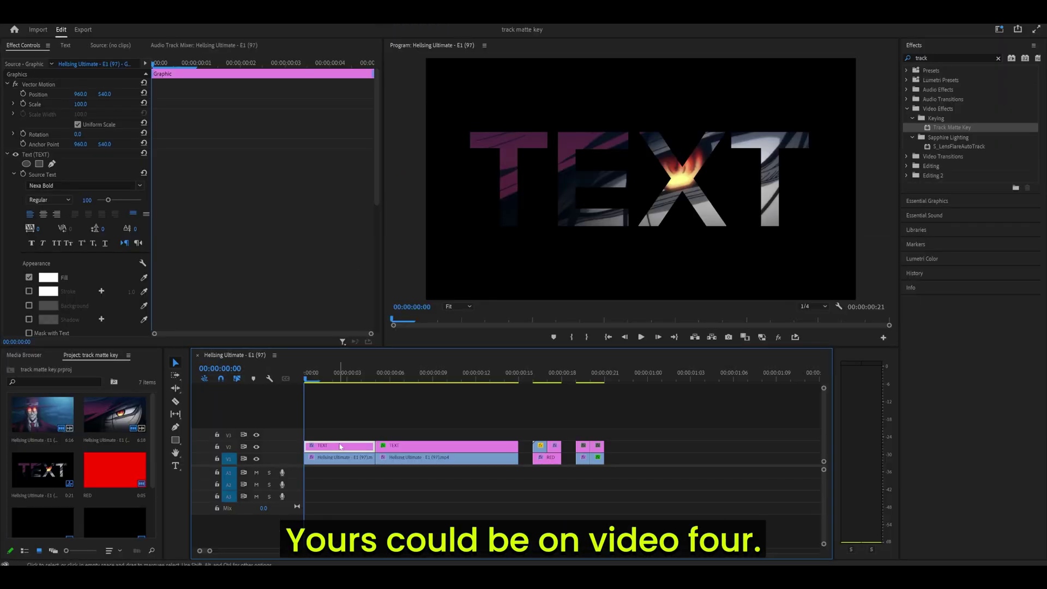
drag(322, 381, 322, 346)
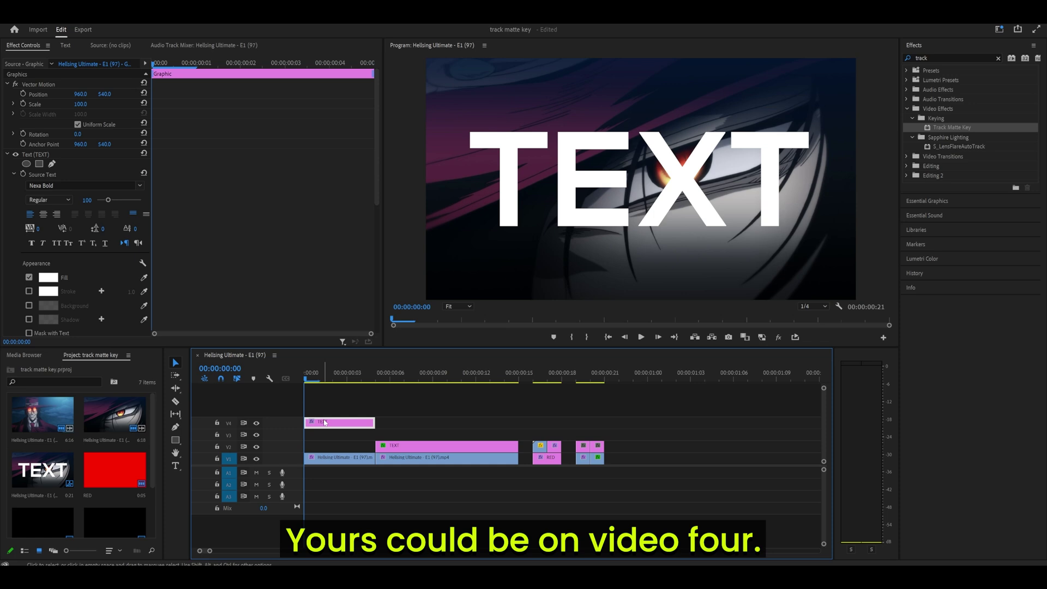
click(307, 404)
click(90, 265)
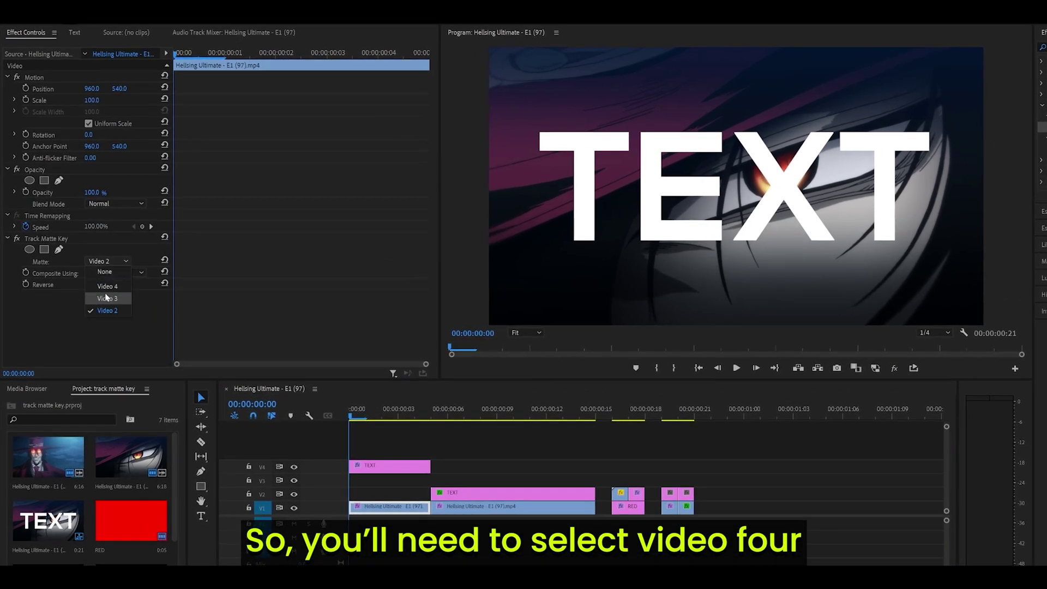
click(90, 283)
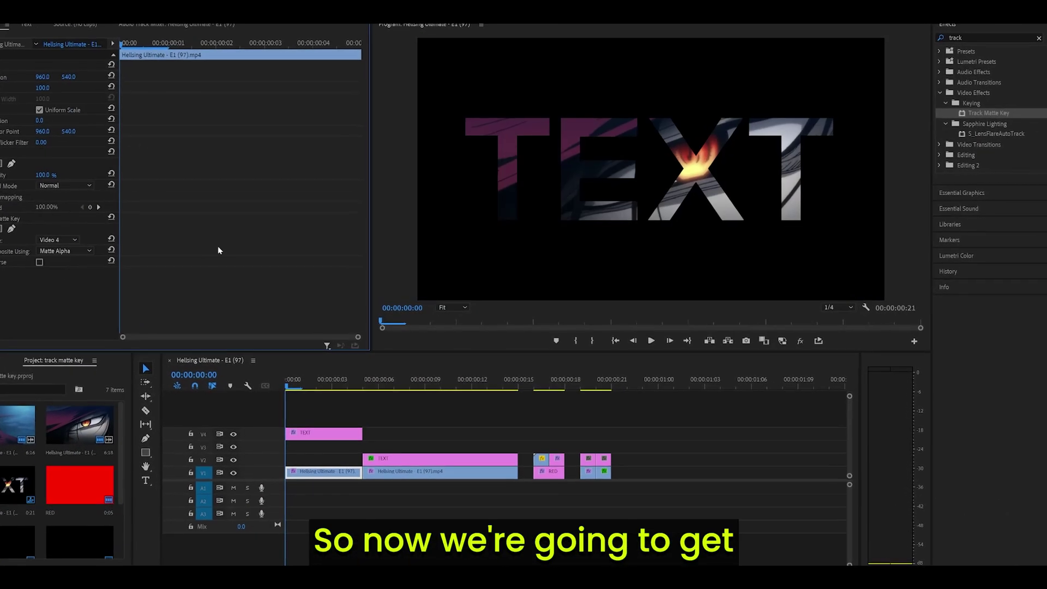
- Preview the TEXT title's opening frames and scale it up to 260 so X and T fill the frame
drag(347, 376, 440, 379)
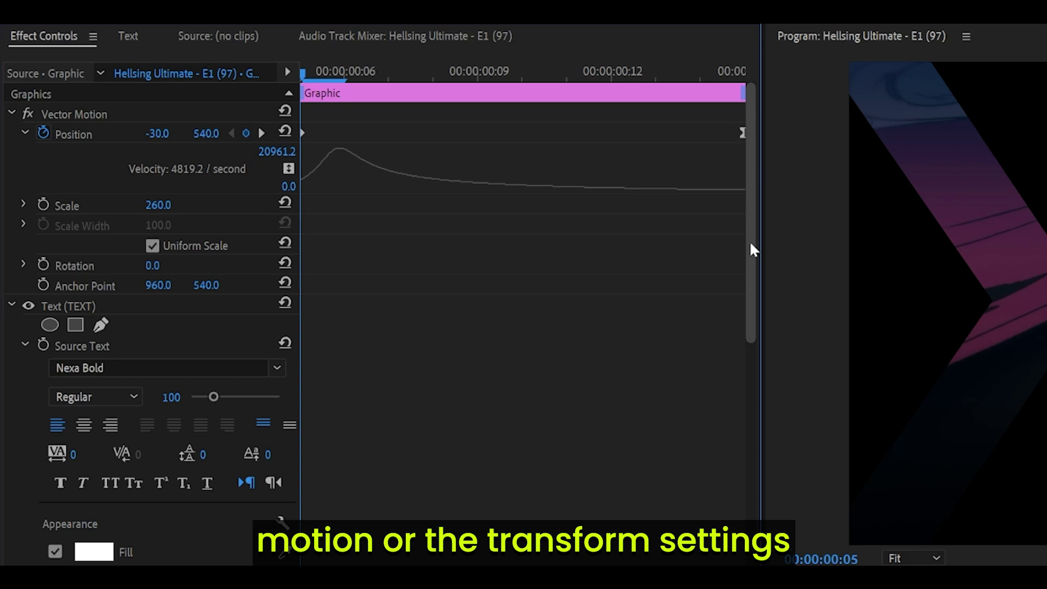
scroll(25, 375, down, 5)
scroll(442, 372, up, 3)
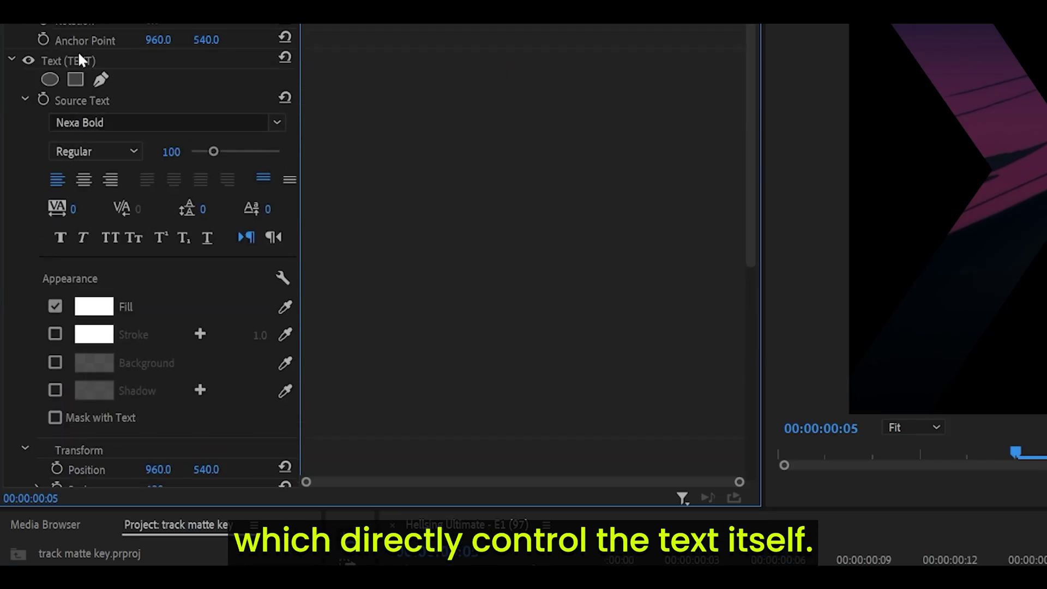
scroll(339, 218, up, 4)
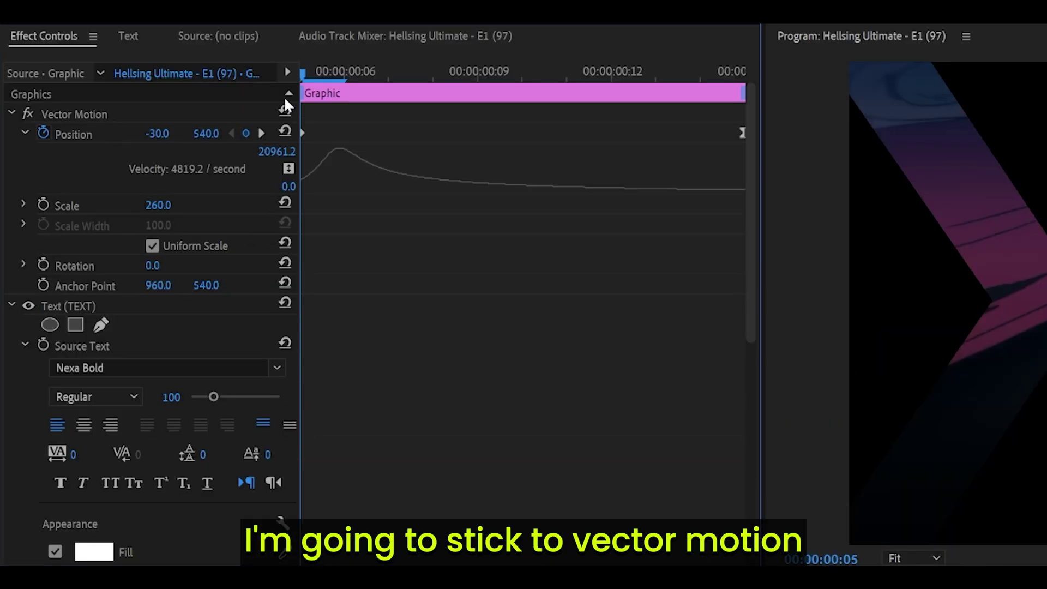
drag(303, 72, 480, 70)
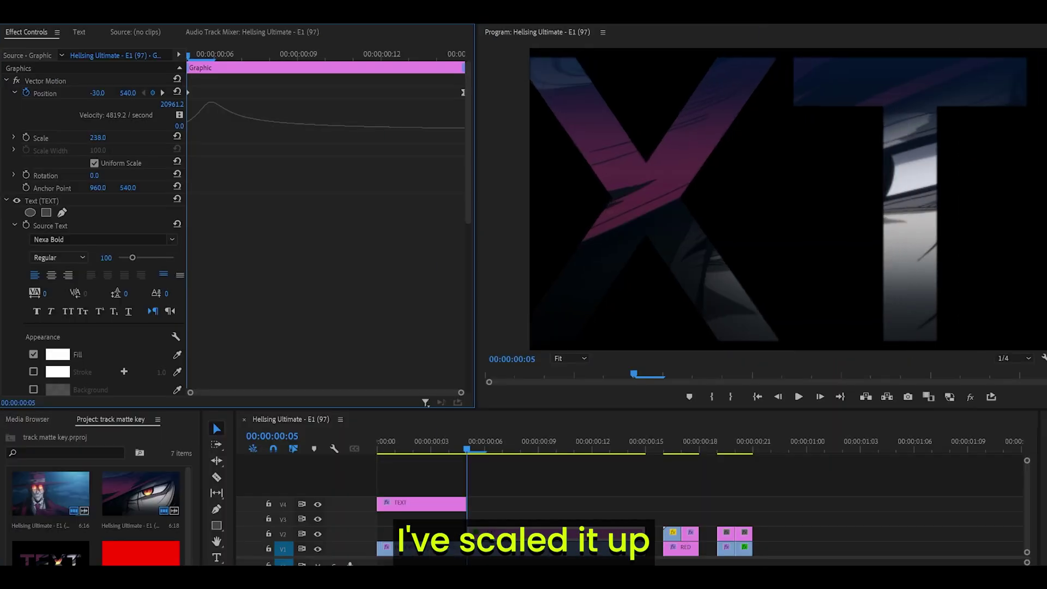
drag(98, 138, 108, 138)
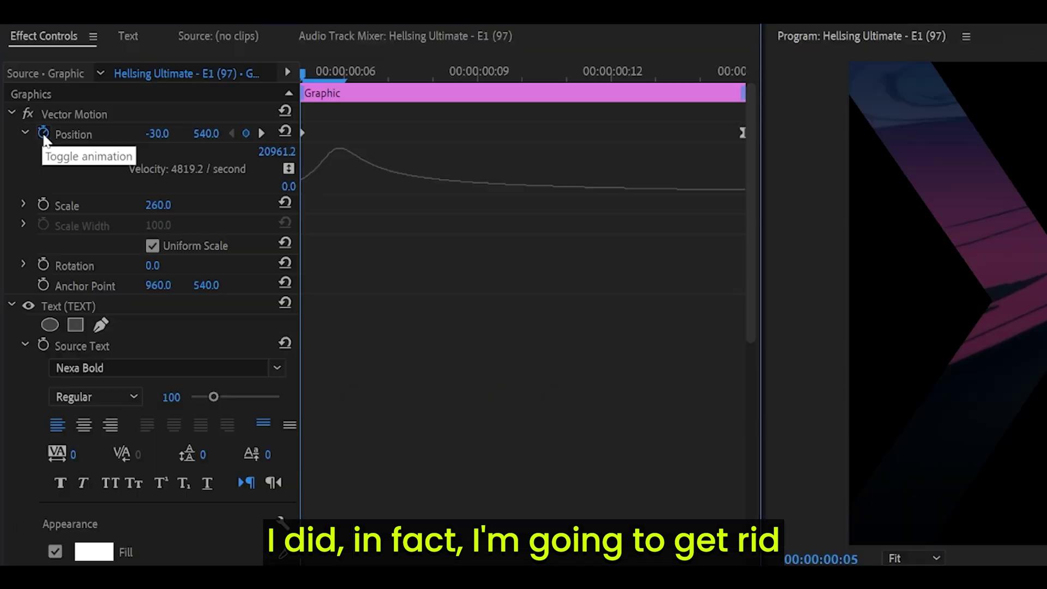
- Clear the title's old Position keyframes and set Position X to -35 at frame 5
click(60, 142)
click(1031, 538)
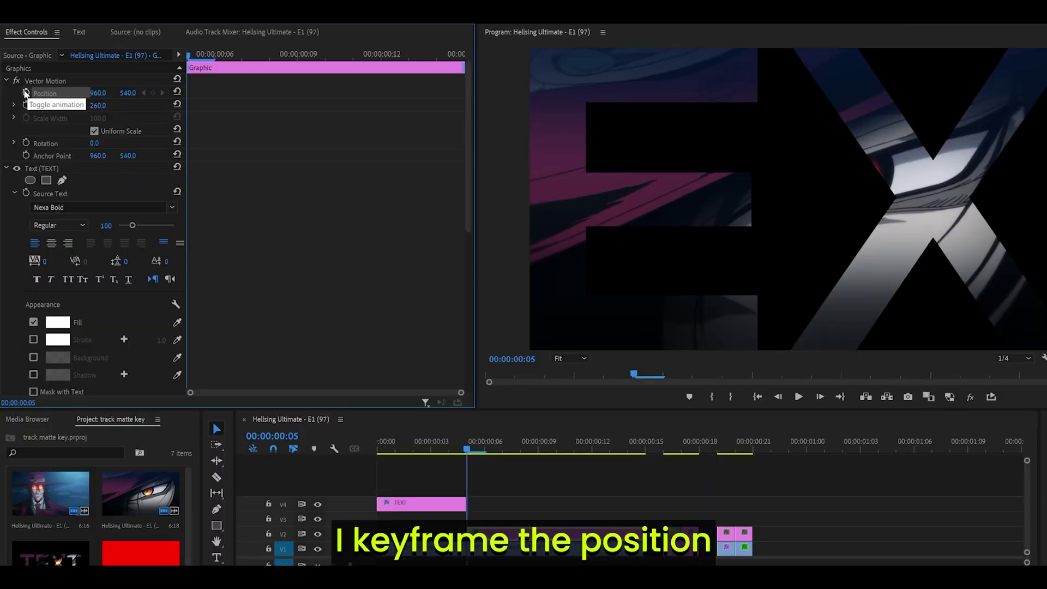
mouse_move(109, 96)
mouse_down()
mouse_move(32, 96)
mouse_move(103, 92)
mouse_up()
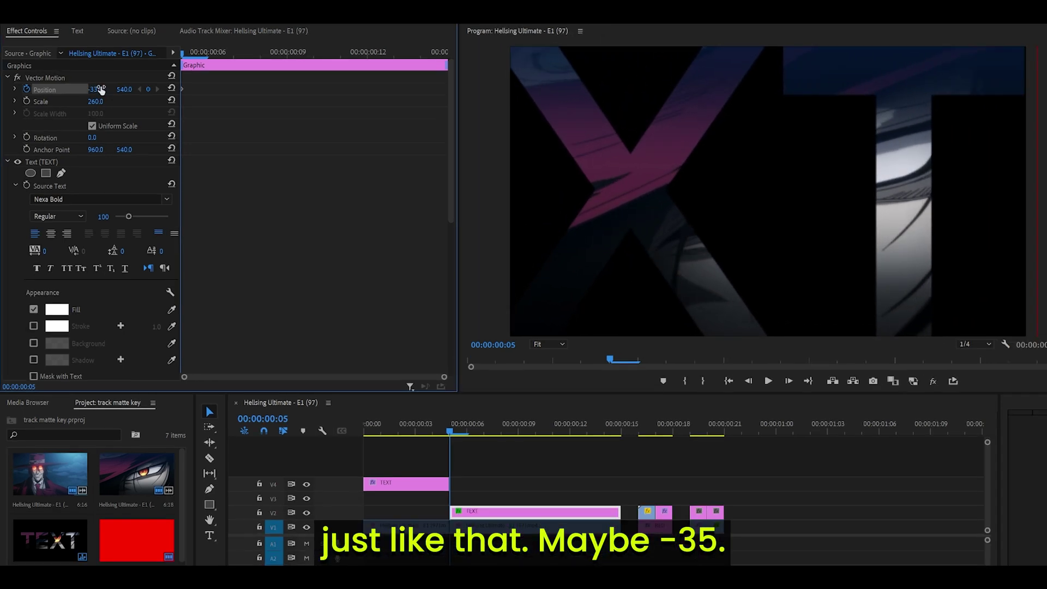
text(-35)
key(Return)
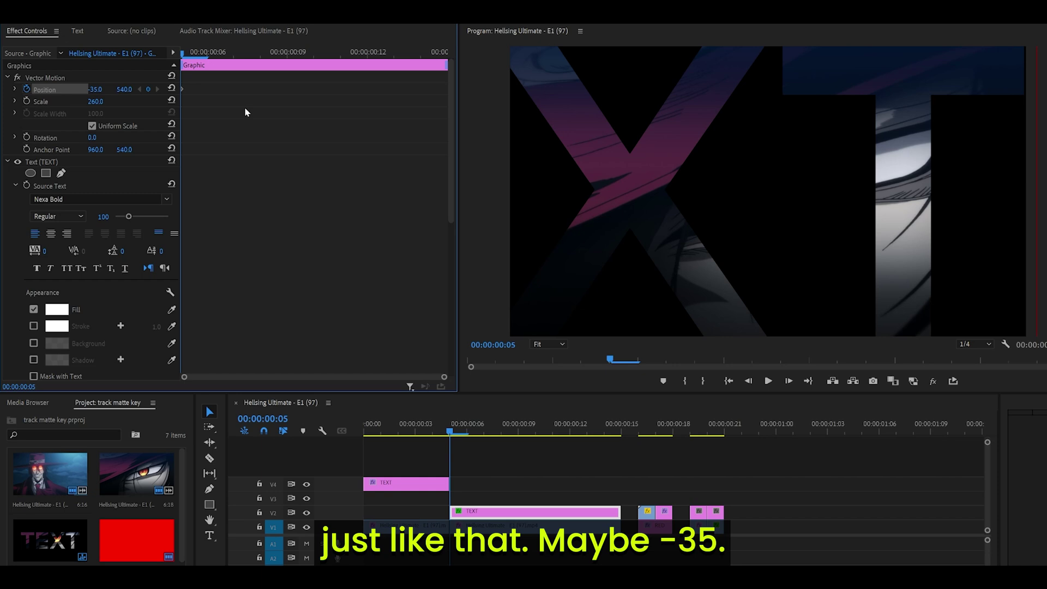
key(Right)
key(Right)
key(Right)
key(Right)
key(Right)
key(Right)
key(Right)
key(Right)
key(Right)
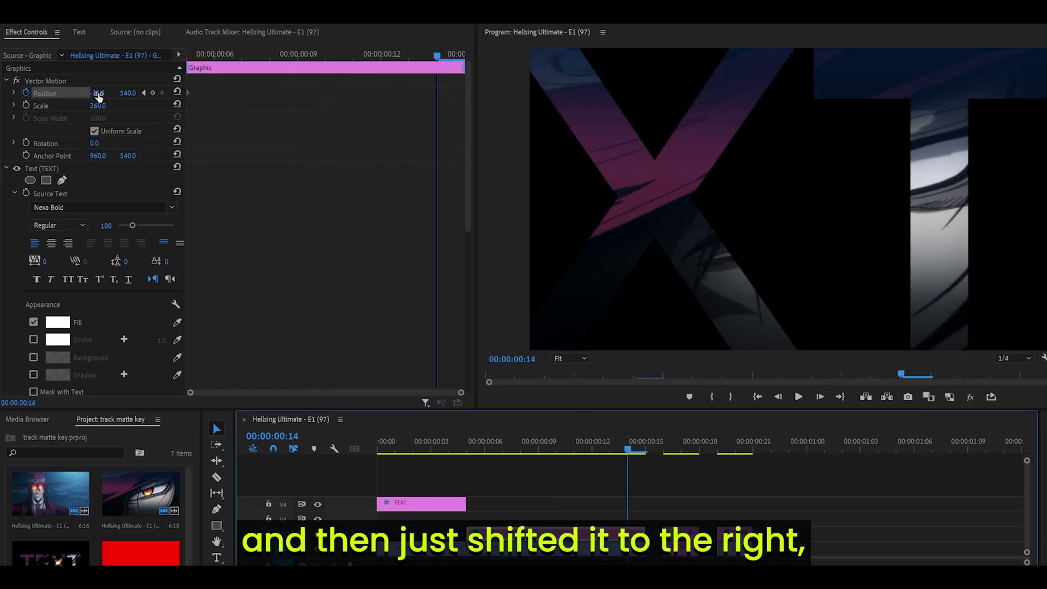
- Push the title to Position X 1990 at frame 14 and ease the Position speed curve
drag(98, 96, 242, 115)
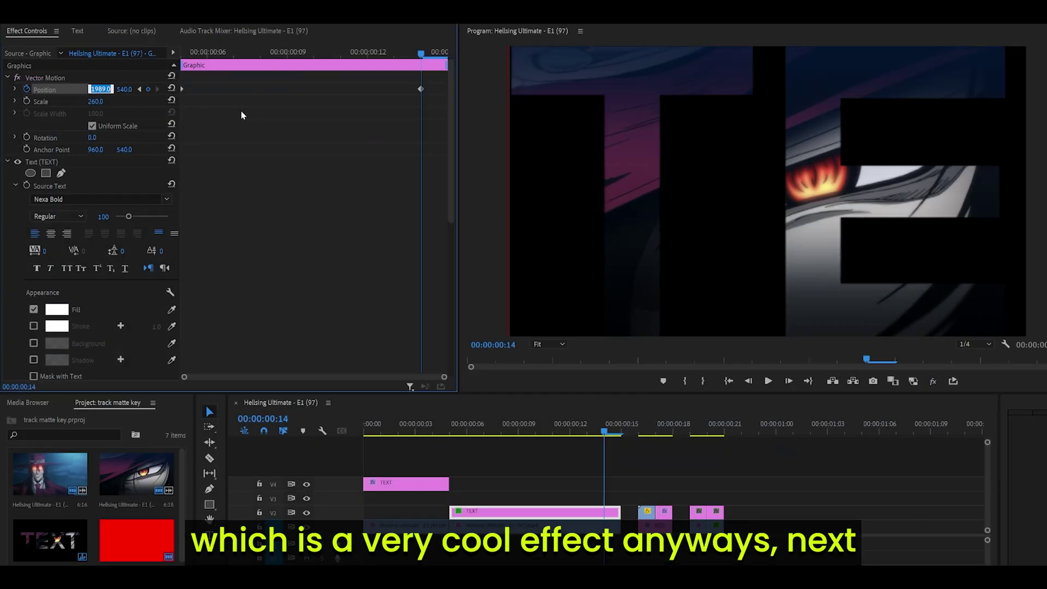
click(15, 89)
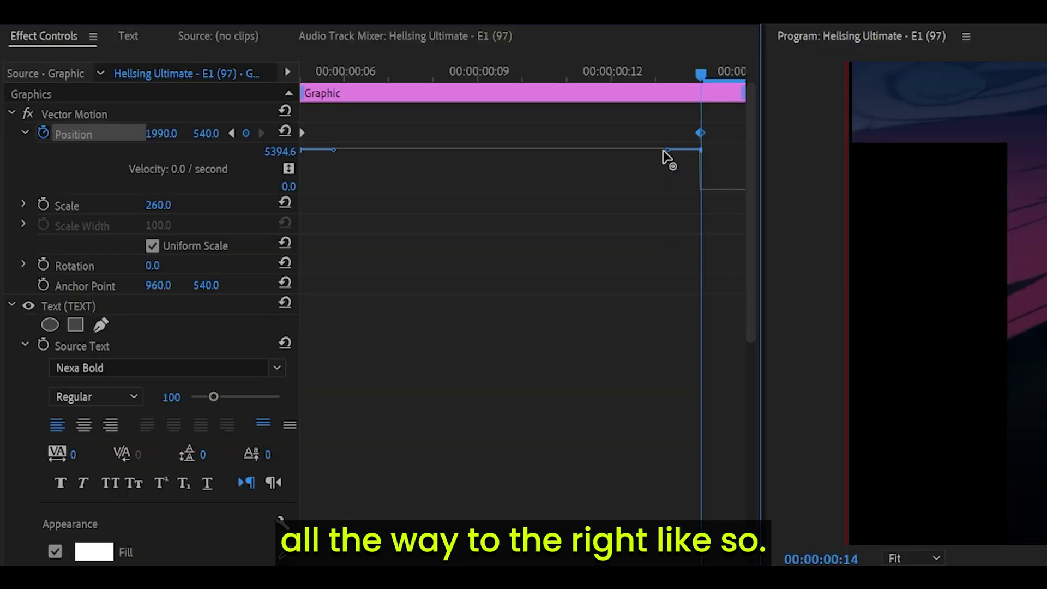
drag(400, 104, 300, 145)
click(491, 169)
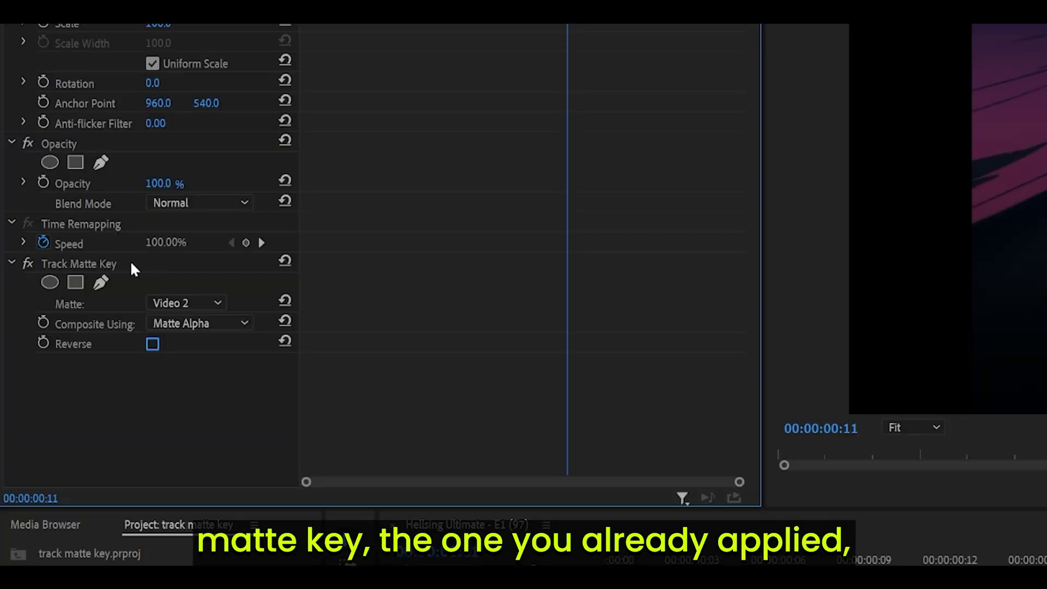
- Tick Reverse on the Track Matte Key and preview the result at frame 13
click(152, 344)
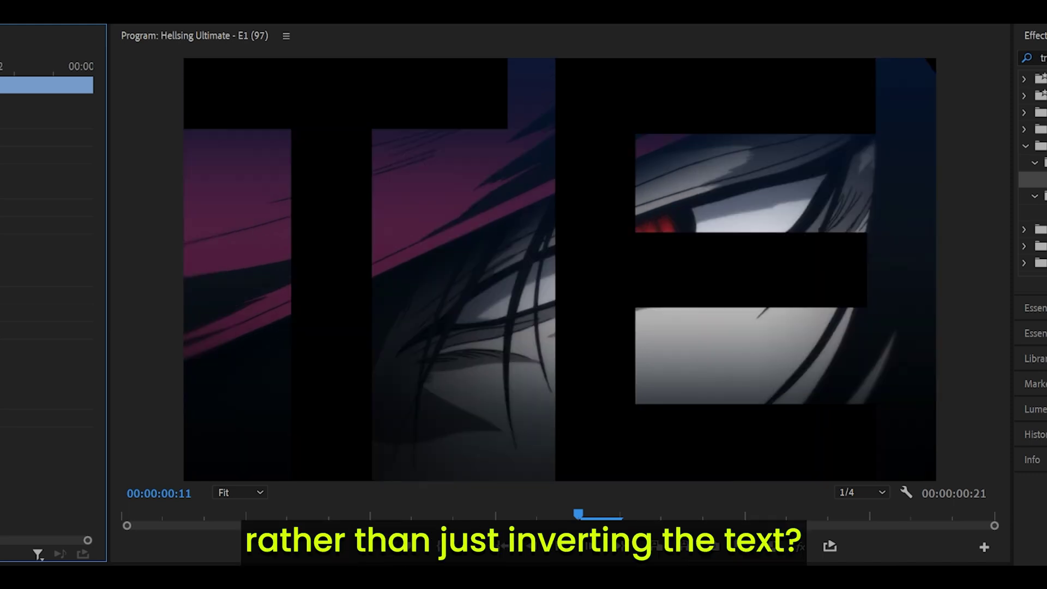
click(408, 390)
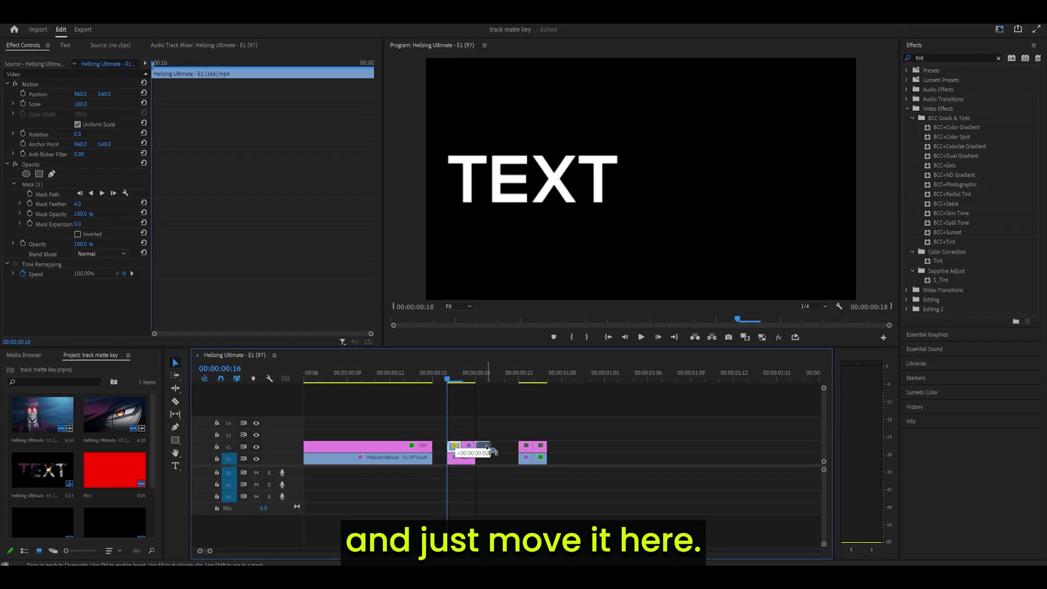
- Show the Mask (1) outline traced around the hatted character
click(33, 184)
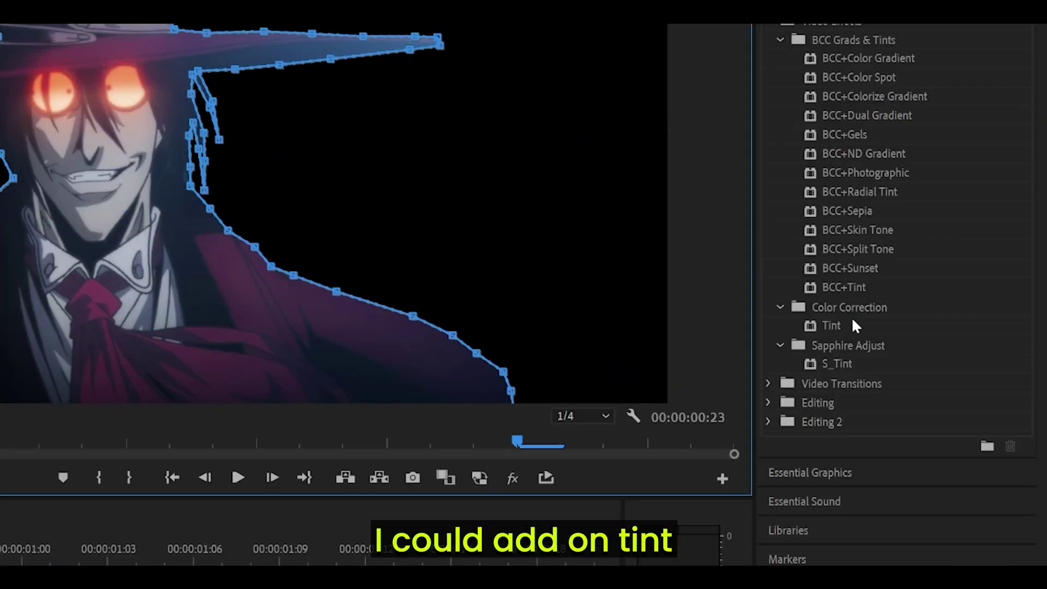
- Add a Tint effect to the character clip with both Map Black To and Map White To set to red
click(840, 325)
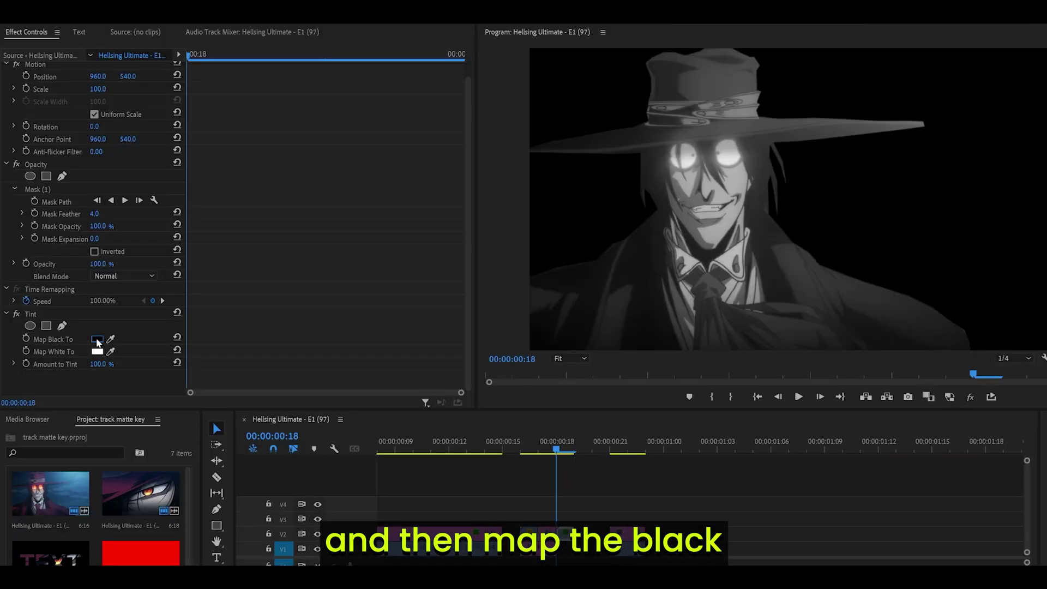
click(97, 341)
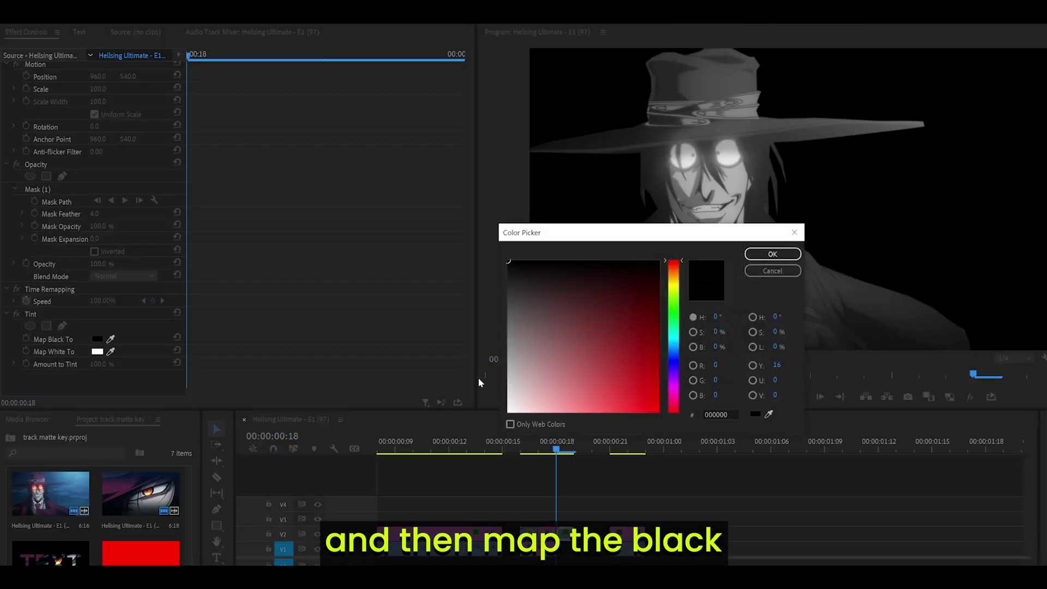
click(774, 255)
click(97, 352)
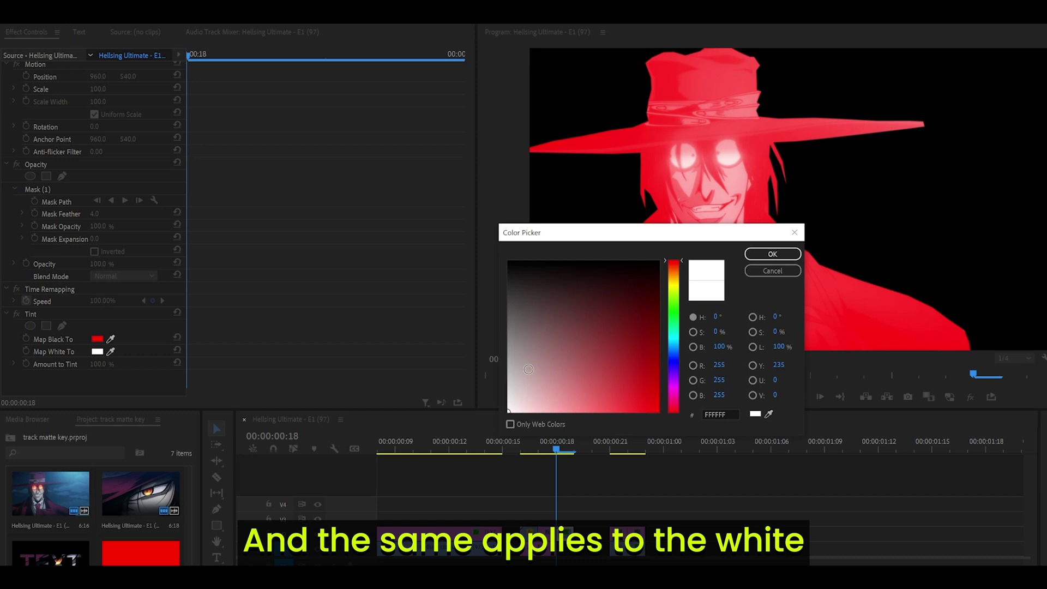
click(772, 254)
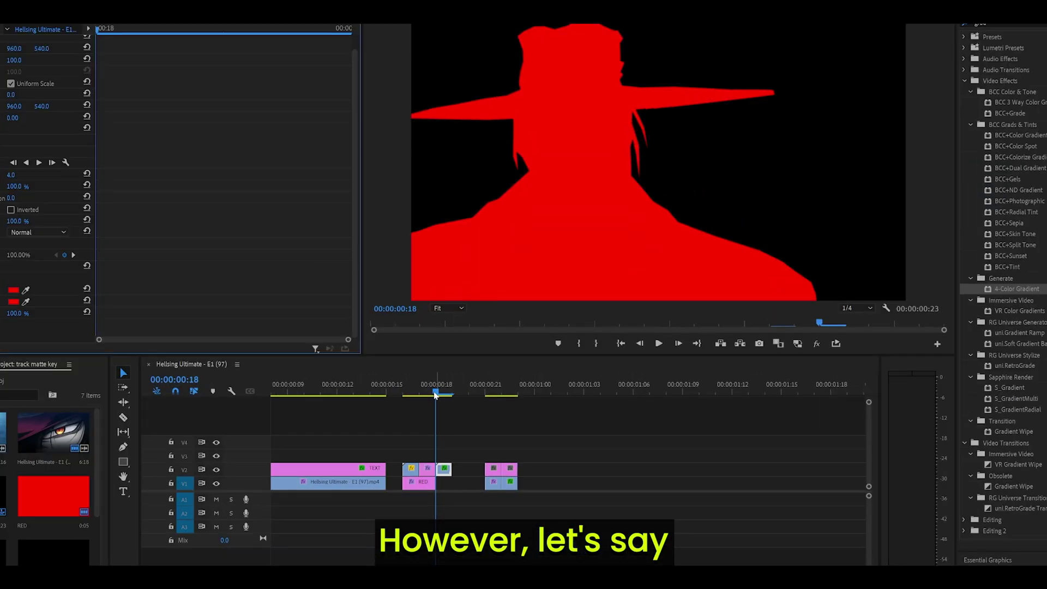
- Copy the Tint effect and apply a 4-Color Gradient to the RED clip
click(422, 391)
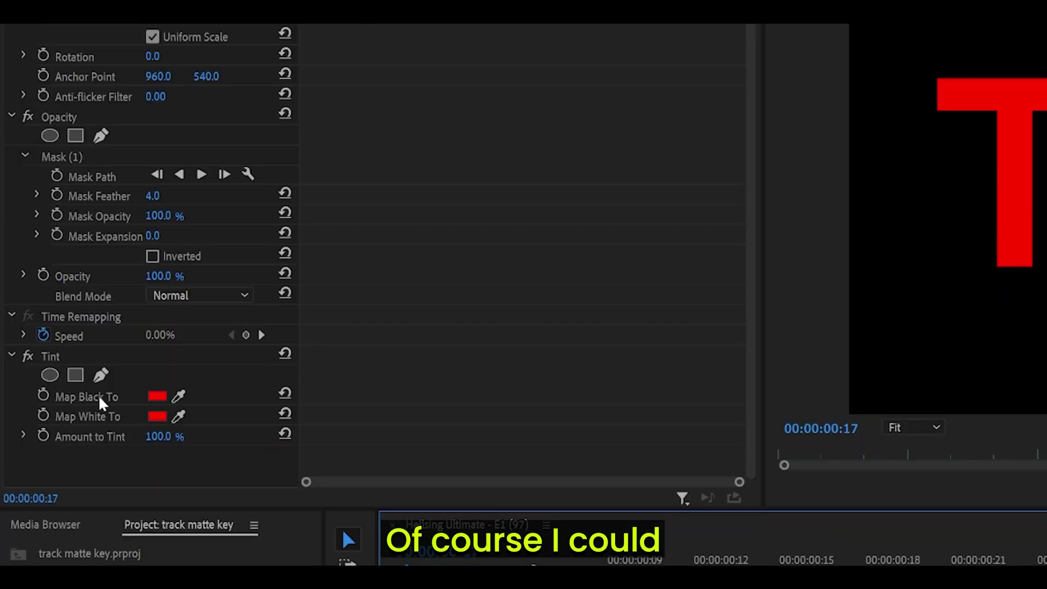
right_click(109, 356)
click(145, 440)
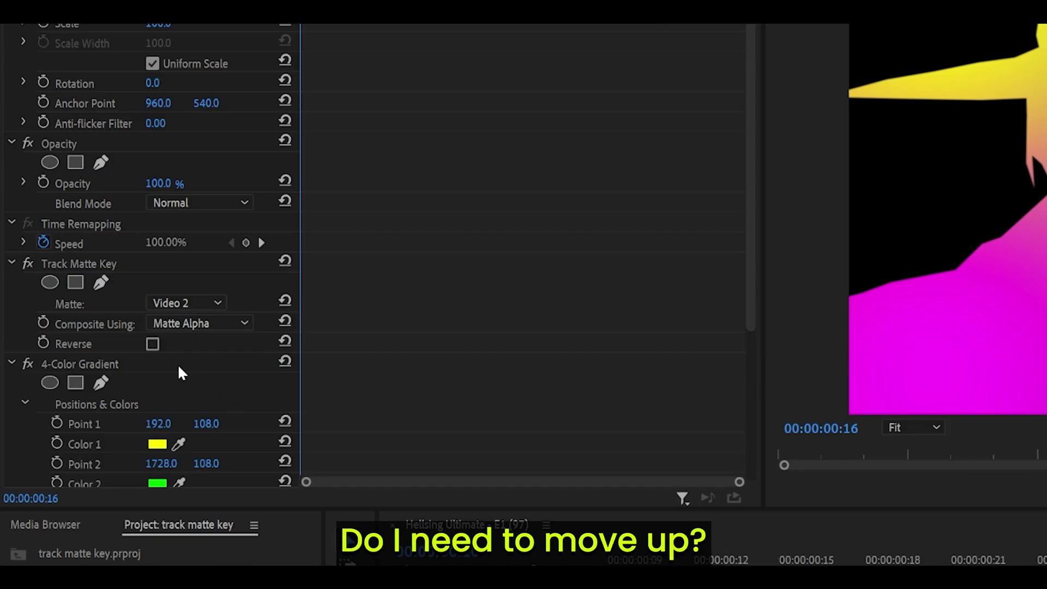
drag(178, 364, 140, 240)
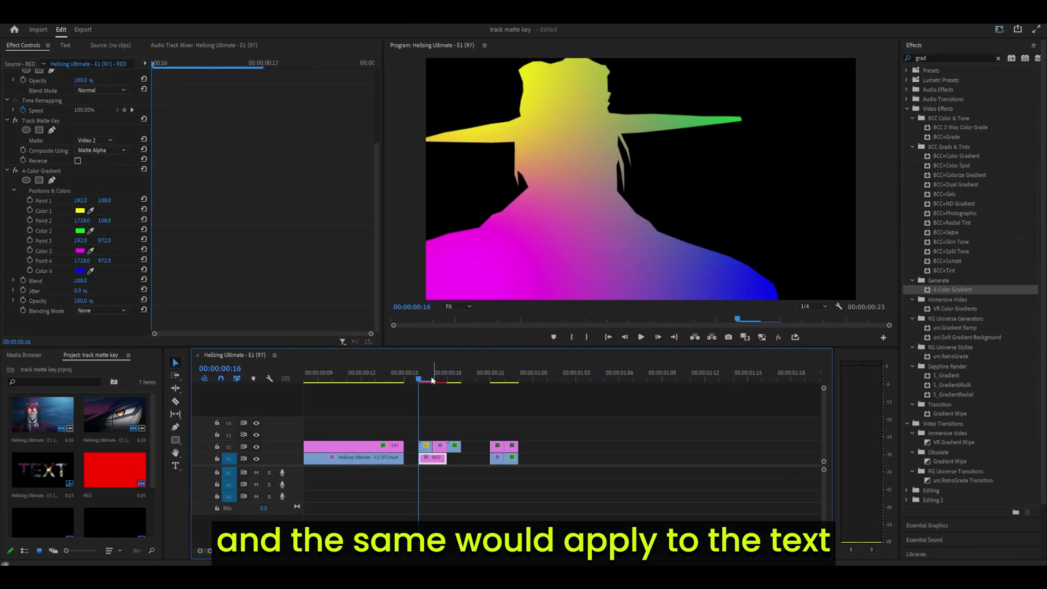
- Set the Noise effect's Amount to 16% and step forward frames to check the grain
click(434, 380)
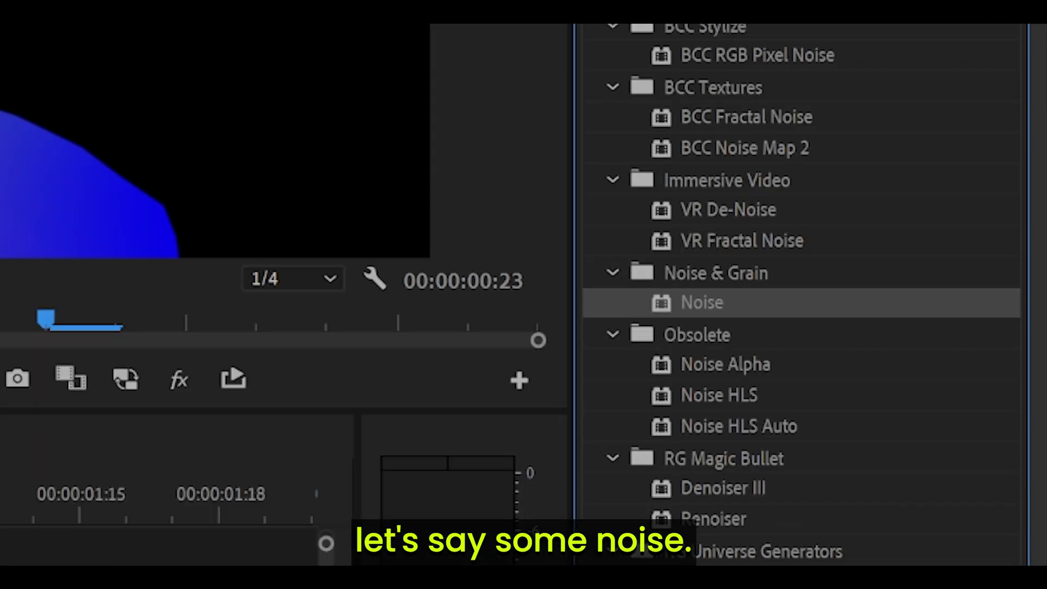
text(16)
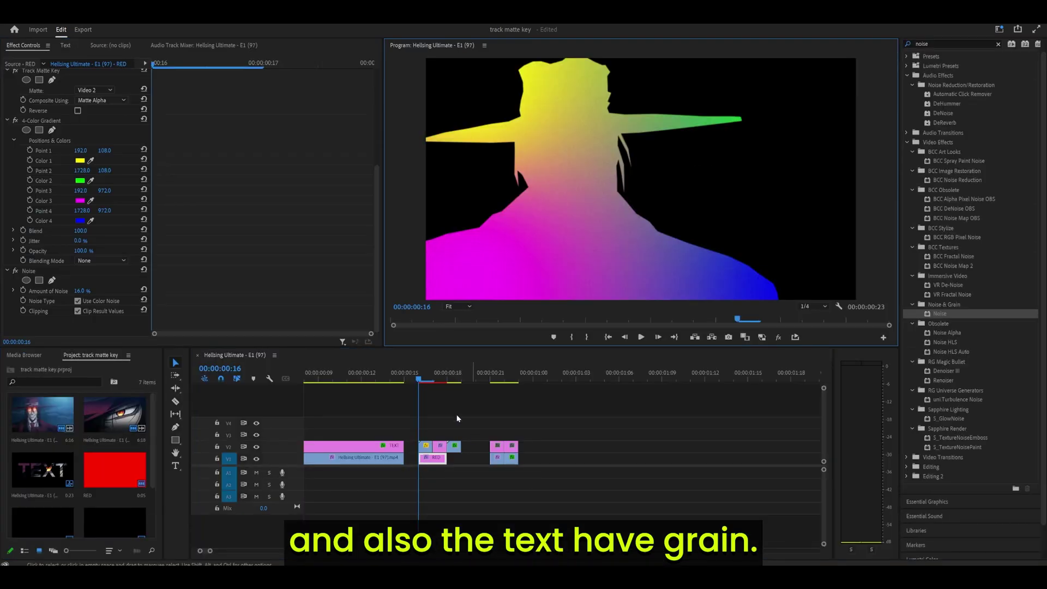
key(Right)
key(grave)
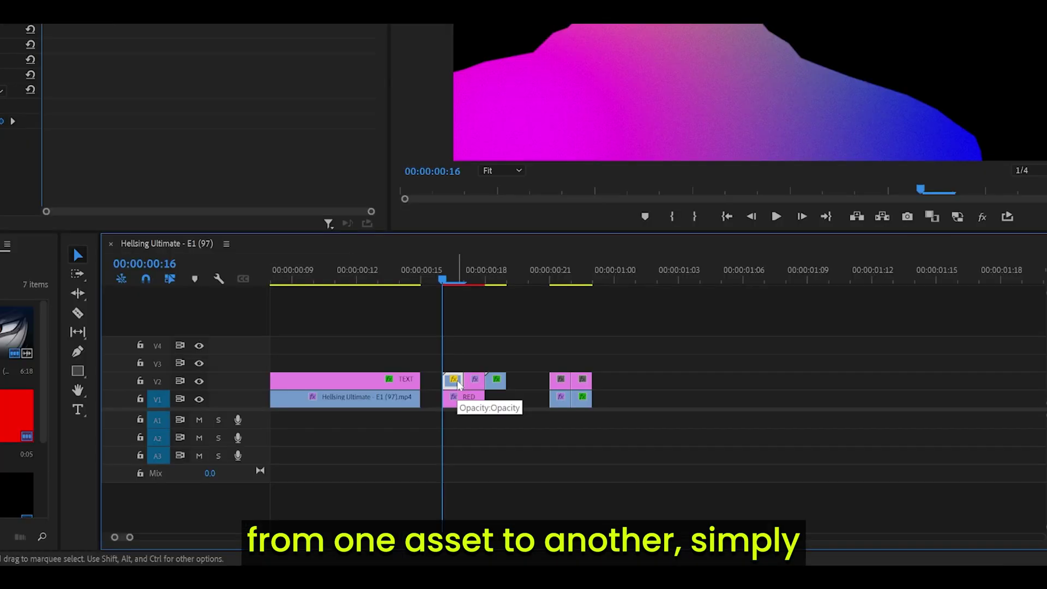
- Inspect the RED colour matte's settings and which track its matte uses
click(414, 483)
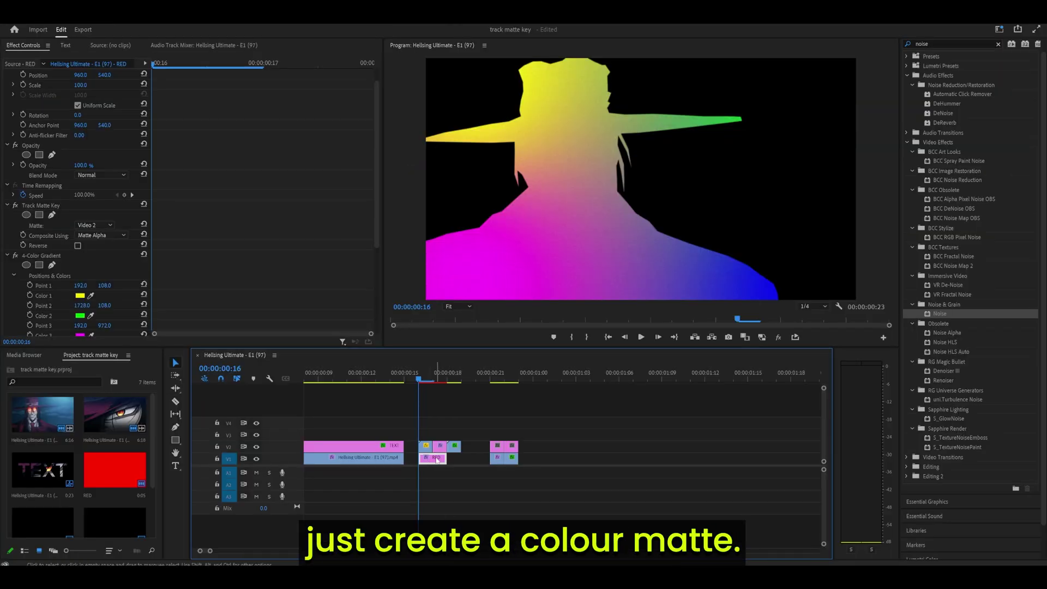
double_click(436, 459)
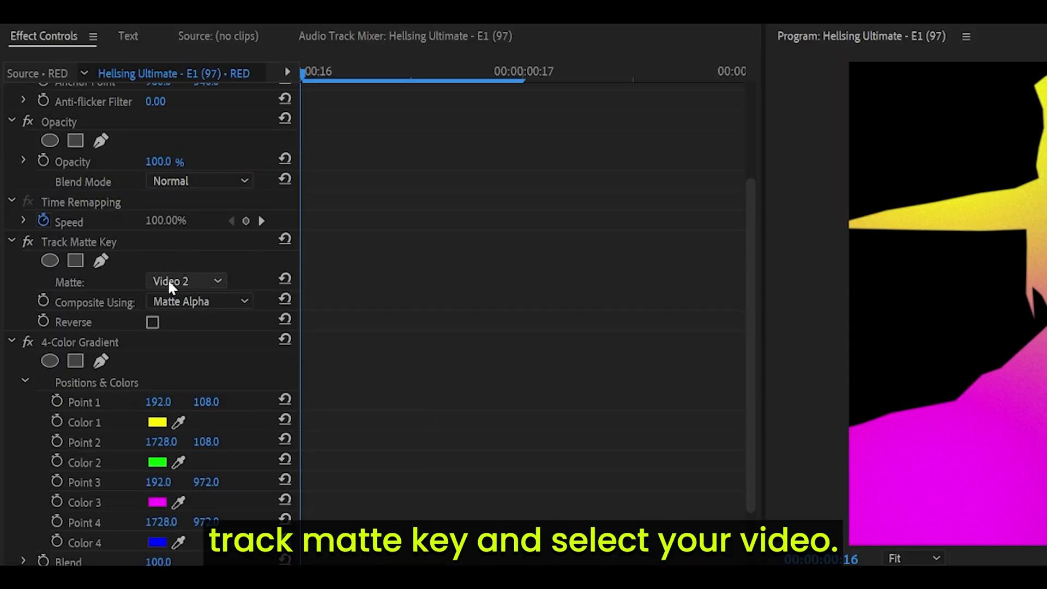
click(167, 280)
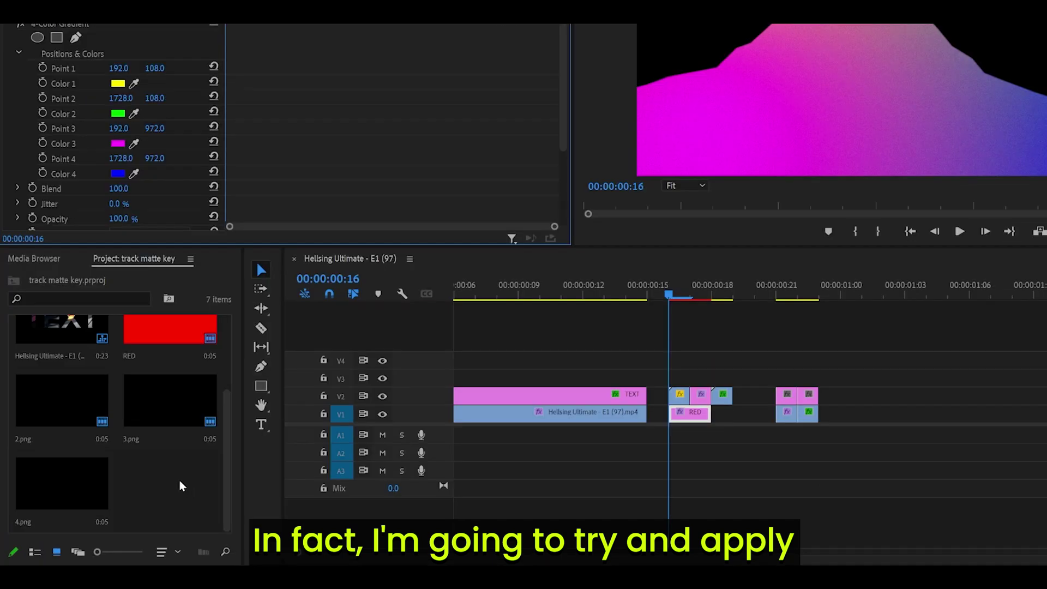
- Create a Black Video item in the Project panel and drop it onto V1 at the playhead
right_click(181, 481)
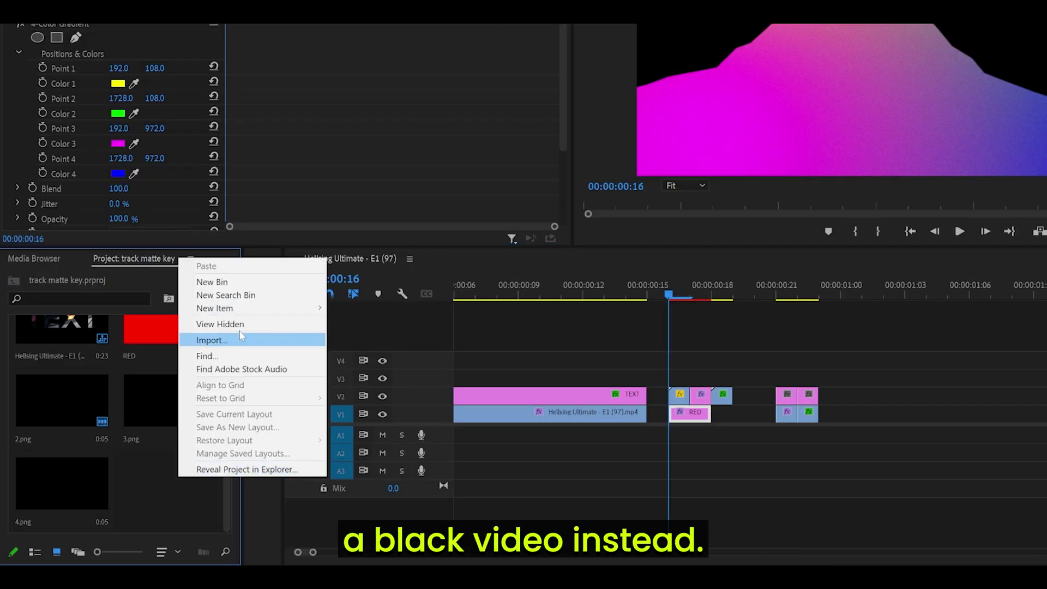
mouse_move(271, 310)
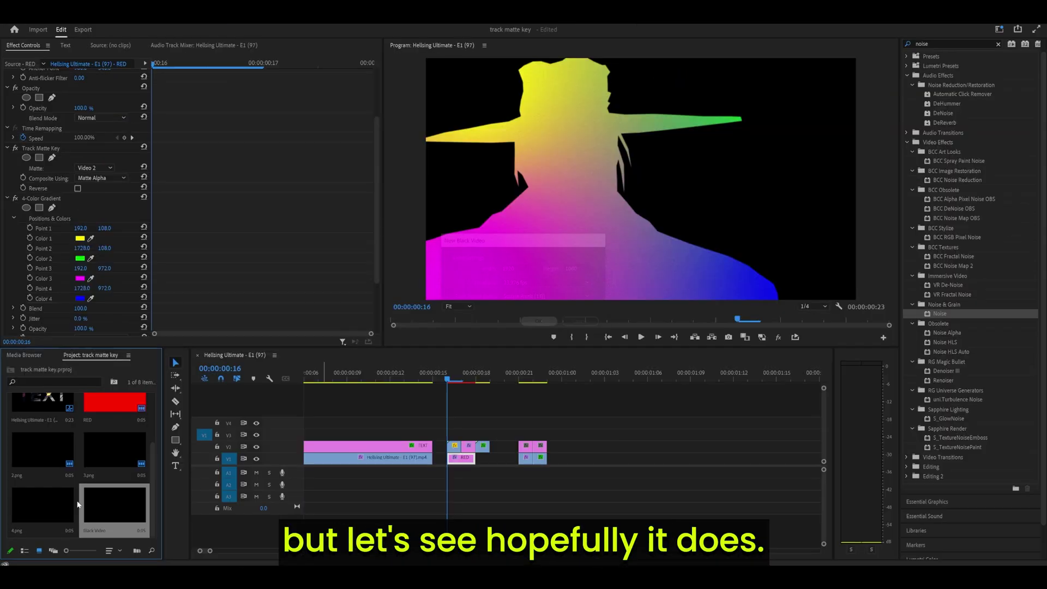
drag(170, 483, 666, 416)
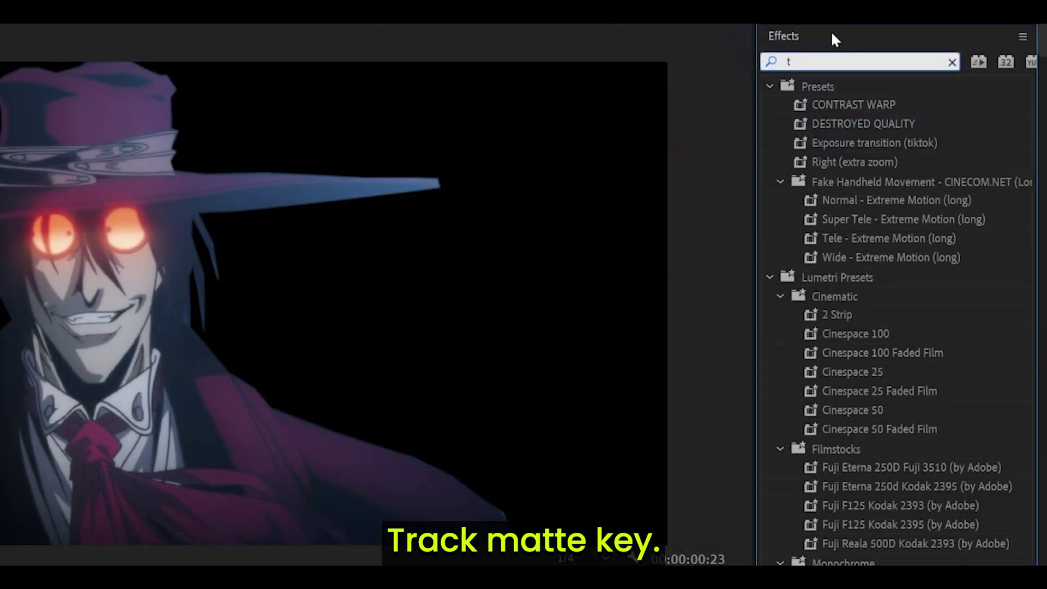
- Apply Track Matte Key and 4-Color Gradient to the Black Video clip on V1
text(rac)
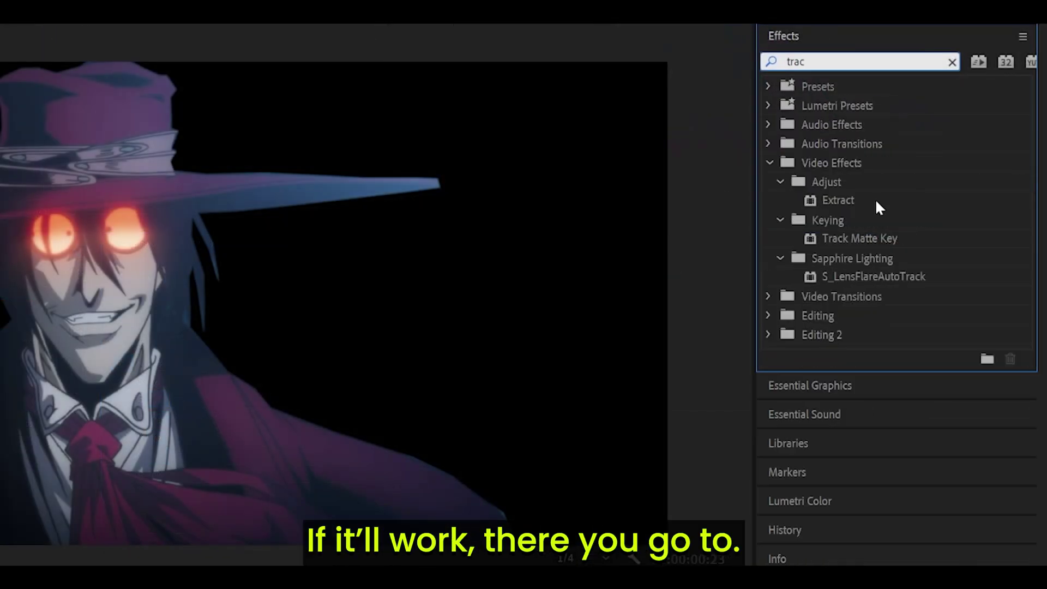
click(850, 238)
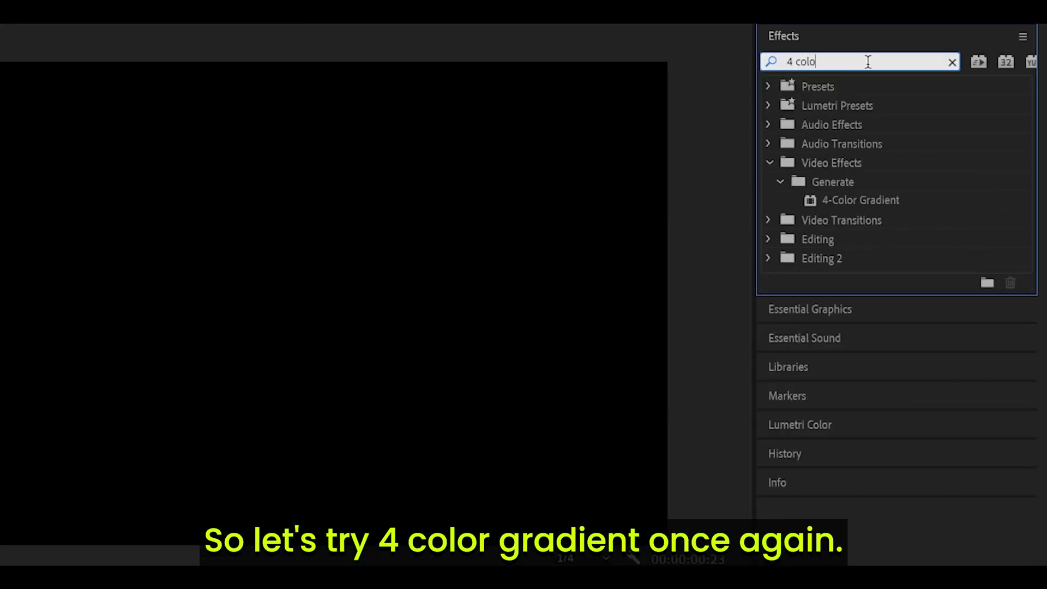
click(867, 199)
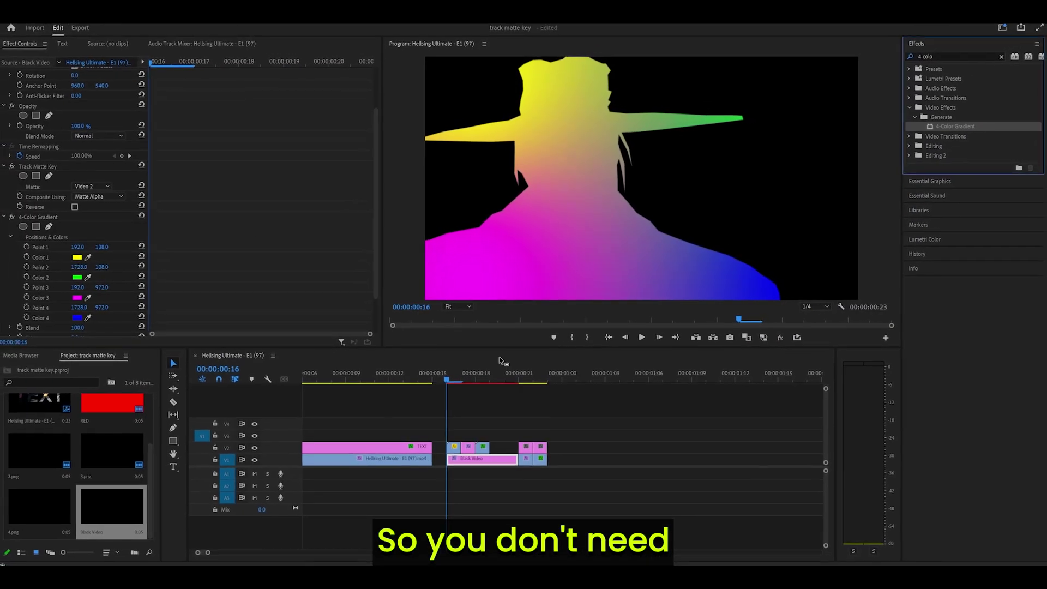
drag(152, 439, 152, 432)
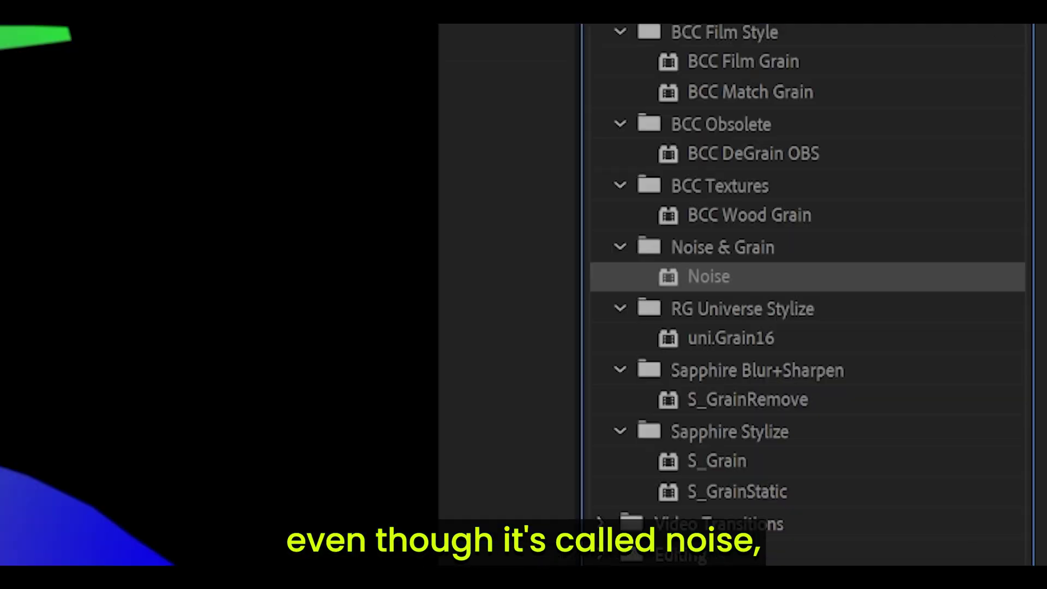
- Apply Noise and Levels to the Black Video clip and raise the Levels black input to 205
drag(709, 277, 117, 271)
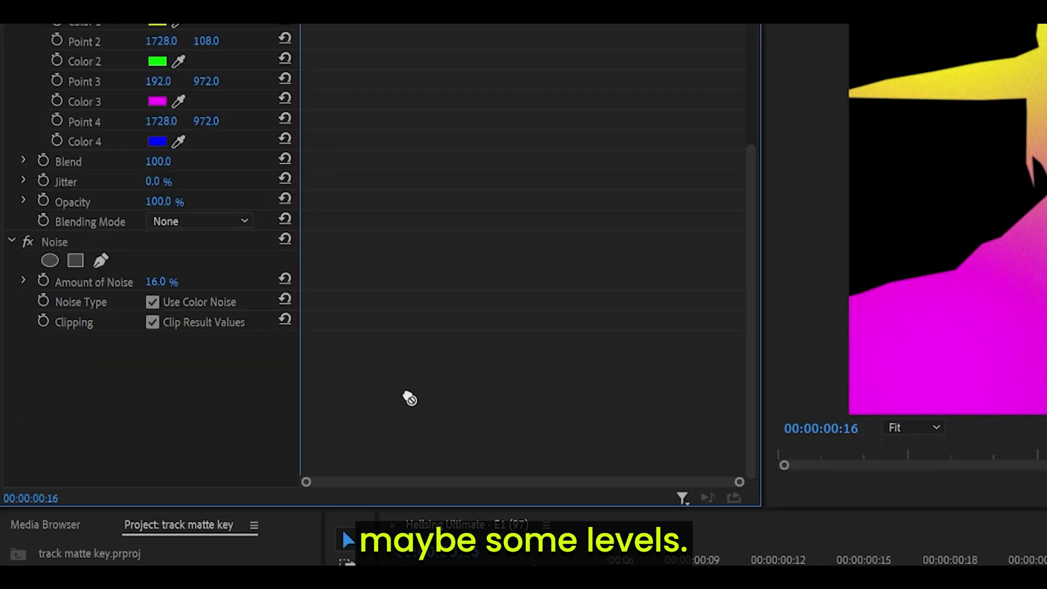
drag(409, 399, 544, 276)
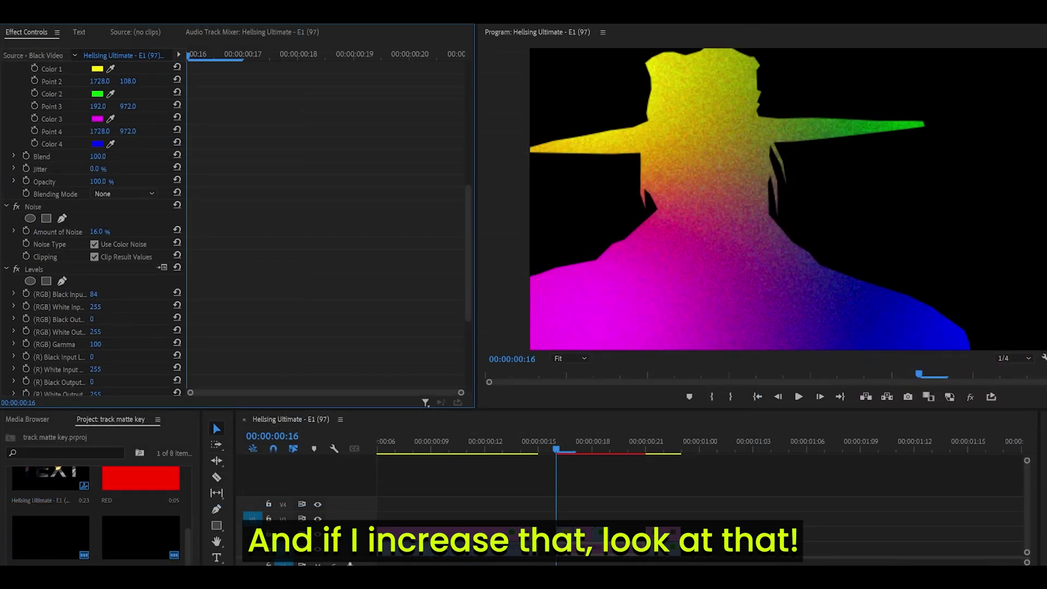
mouse_move(91, 294)
mouse_down()
mouse_move(142, 294)
mouse_move(102, 293)
mouse_up()
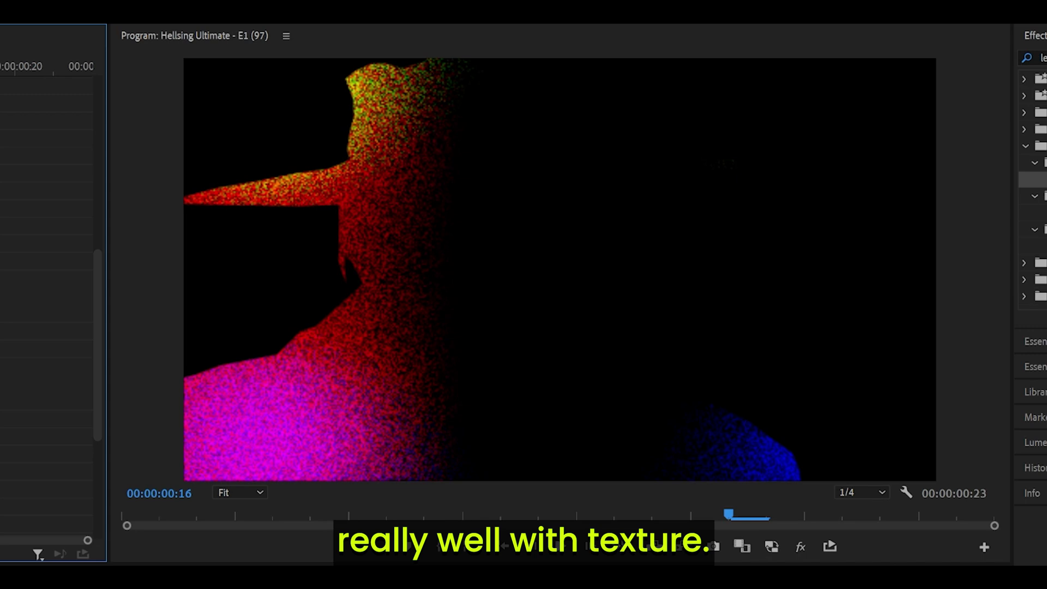
- Move Levels above Noise in the effect stack and enlarge the program view to check the result
click(55, 342)
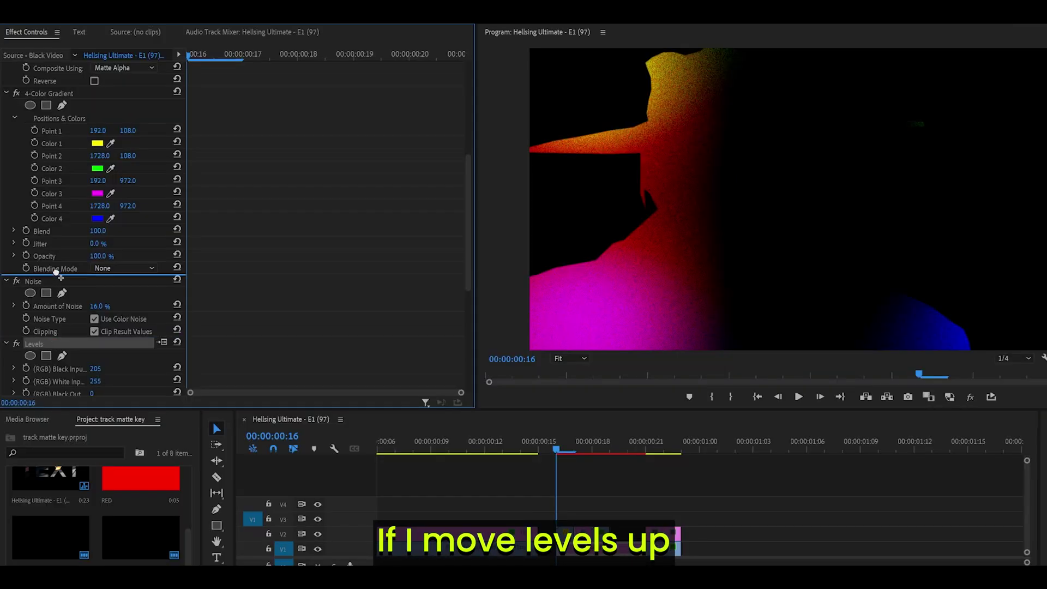
drag(56, 273, 57, 276)
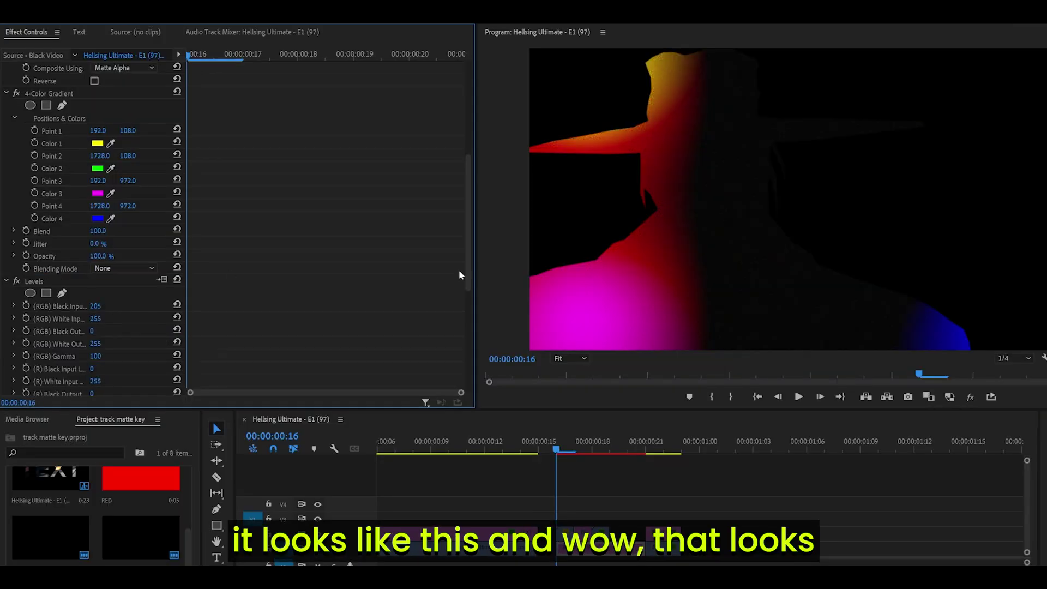
key(grave)
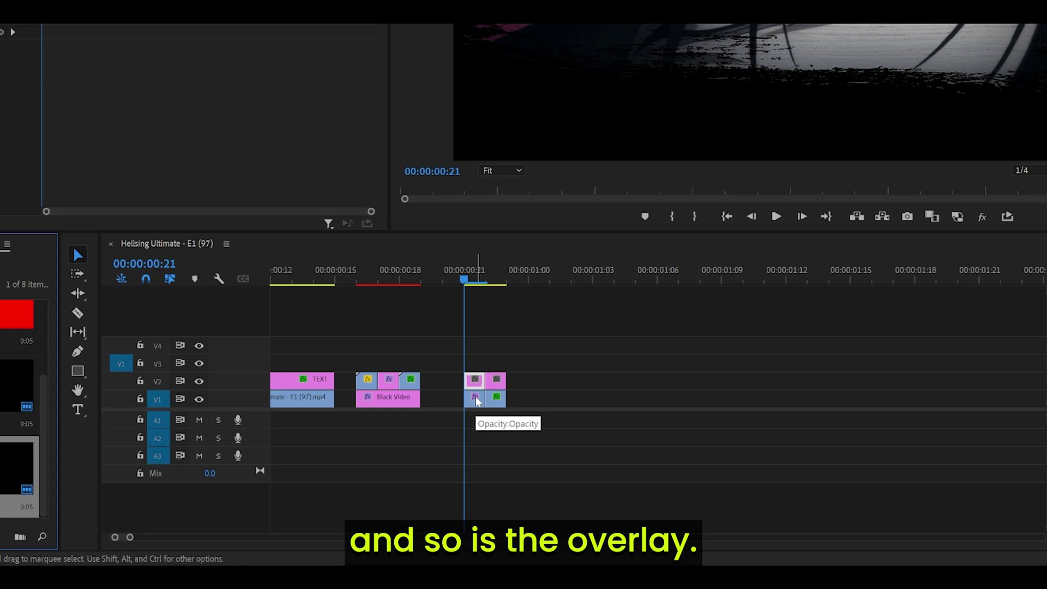
- Scale the V1 eye clip to 86 and shift it down and right so the eye sits within the strokes
click(476, 400)
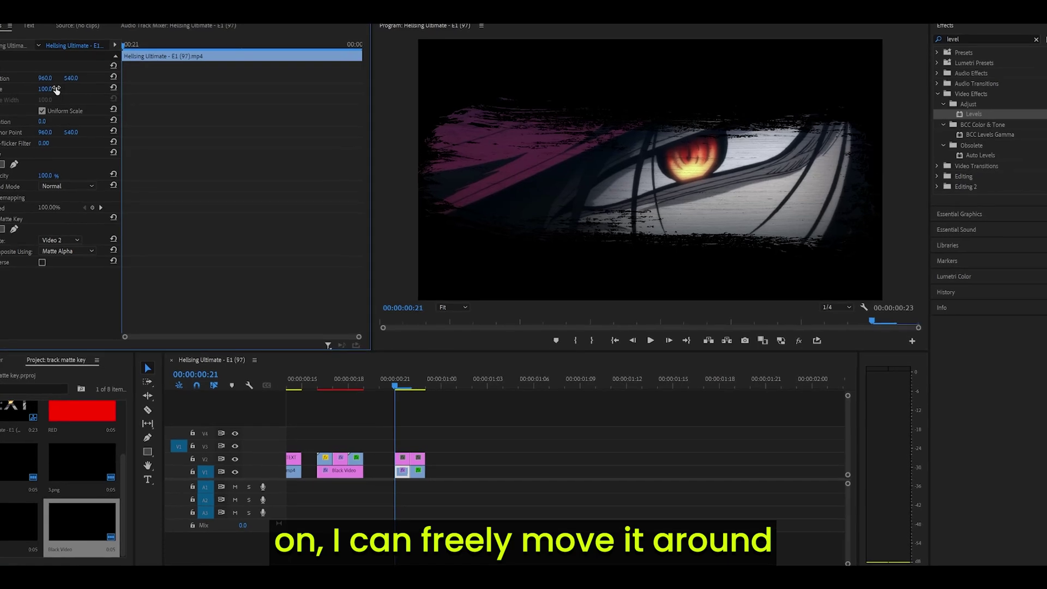
drag(56, 89, 196, 197)
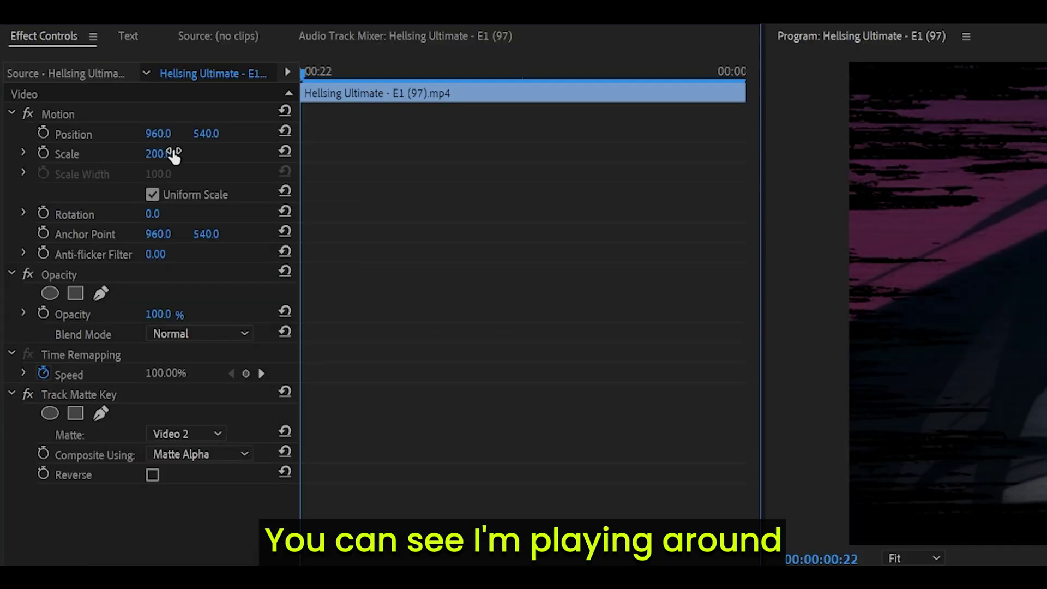
drag(45, 86, 16, 86)
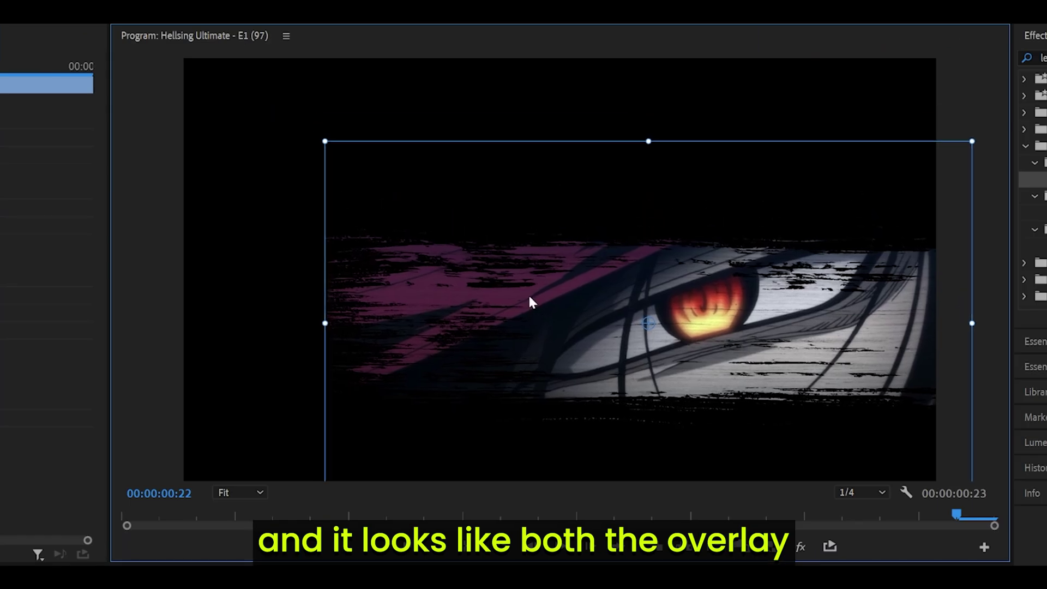
drag(528, 295, 441, 216)
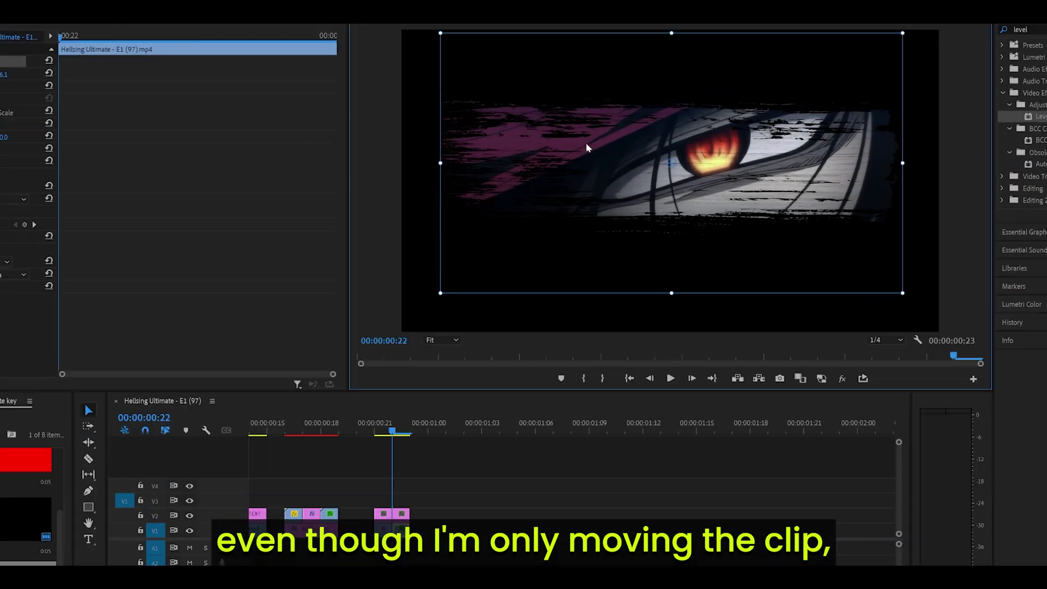